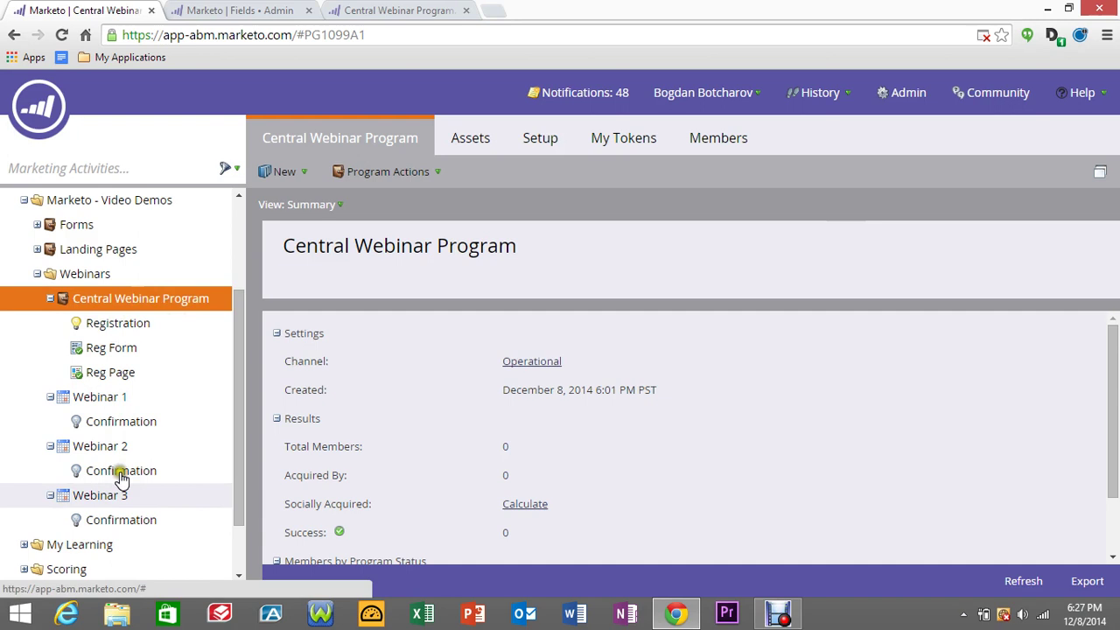
# Browse the Webinar 1, 2 and 3 programs and return to the Event Date field's usage details.
pyautogui.click(127, 407)
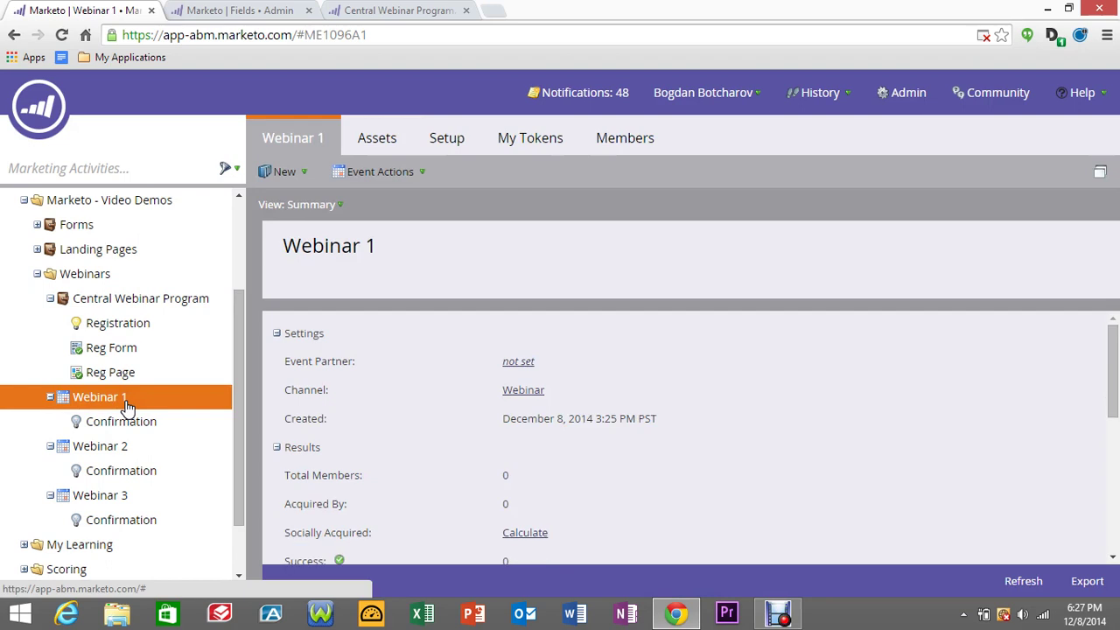
pyautogui.click(142, 451)
pyautogui.click(116, 497)
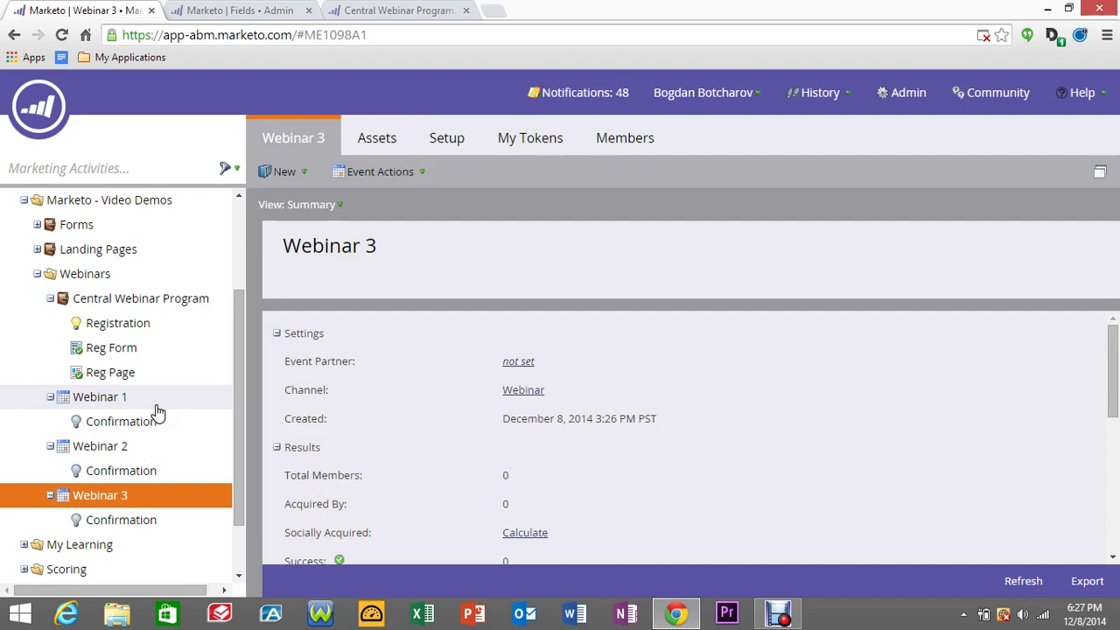
pyautogui.click(236, 10)
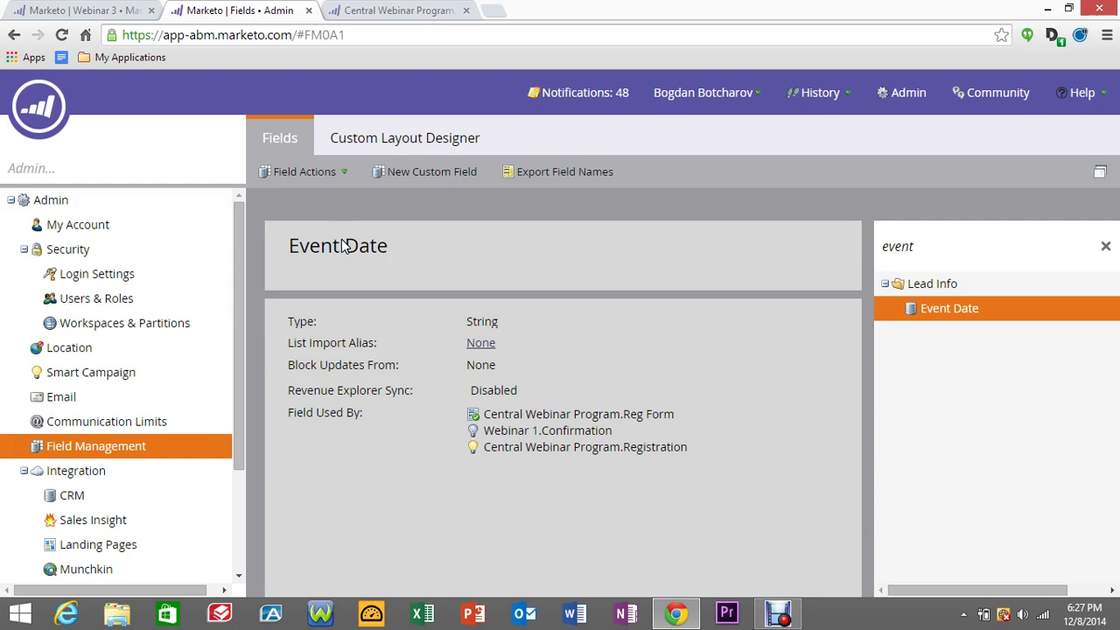
# Select Event Date on the Central Webinar Program Reg Form and show its three date values.
pyautogui.click(377, 9)
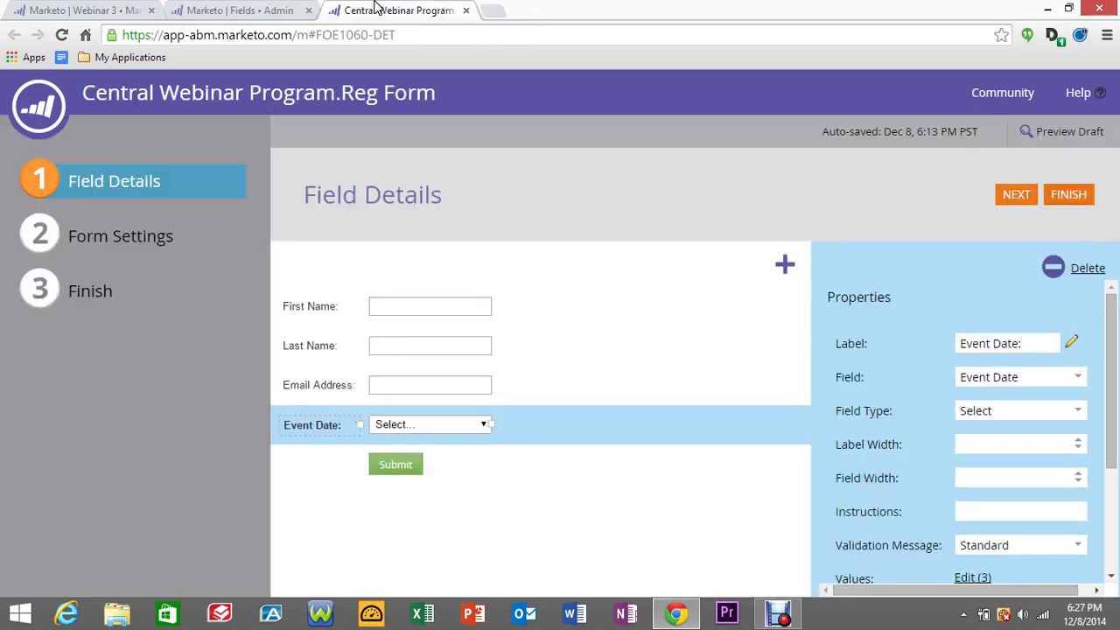
pyautogui.click(377, 142)
pyautogui.click(385, 425)
pyautogui.scroll(-2, 917, 450)
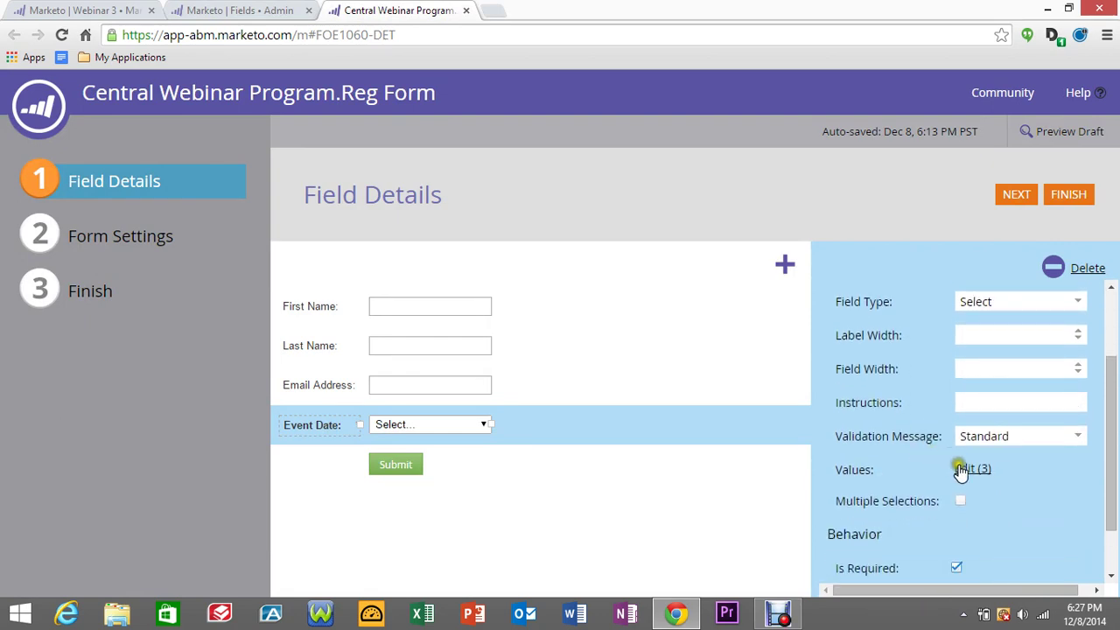
pyautogui.click(961, 470)
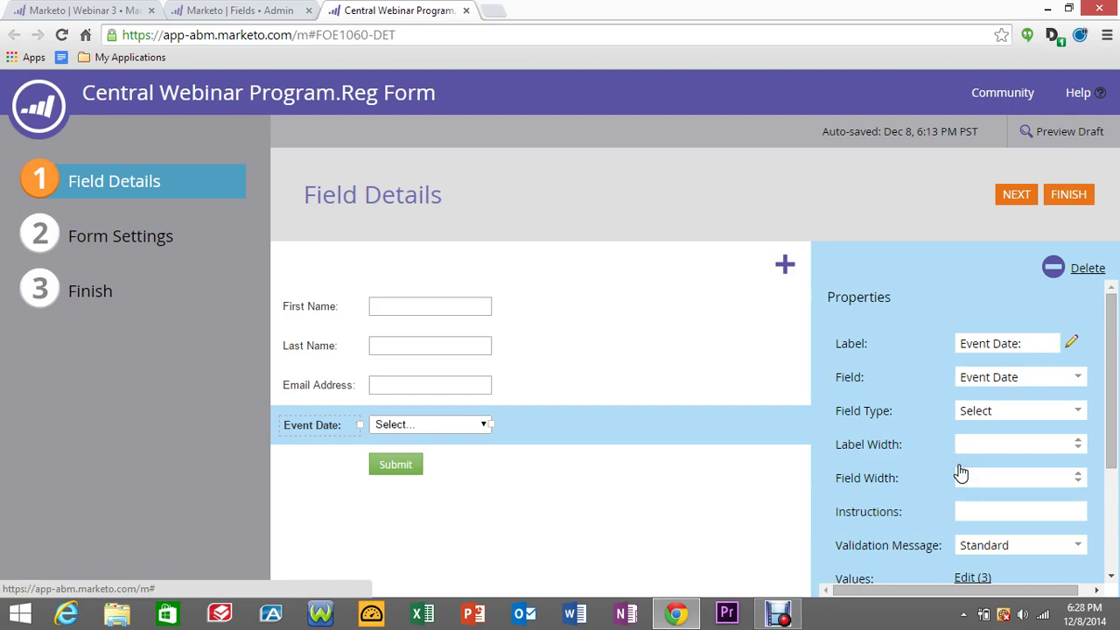
pyautogui.scroll(-2, 913, 490)
pyautogui.click(973, 485)
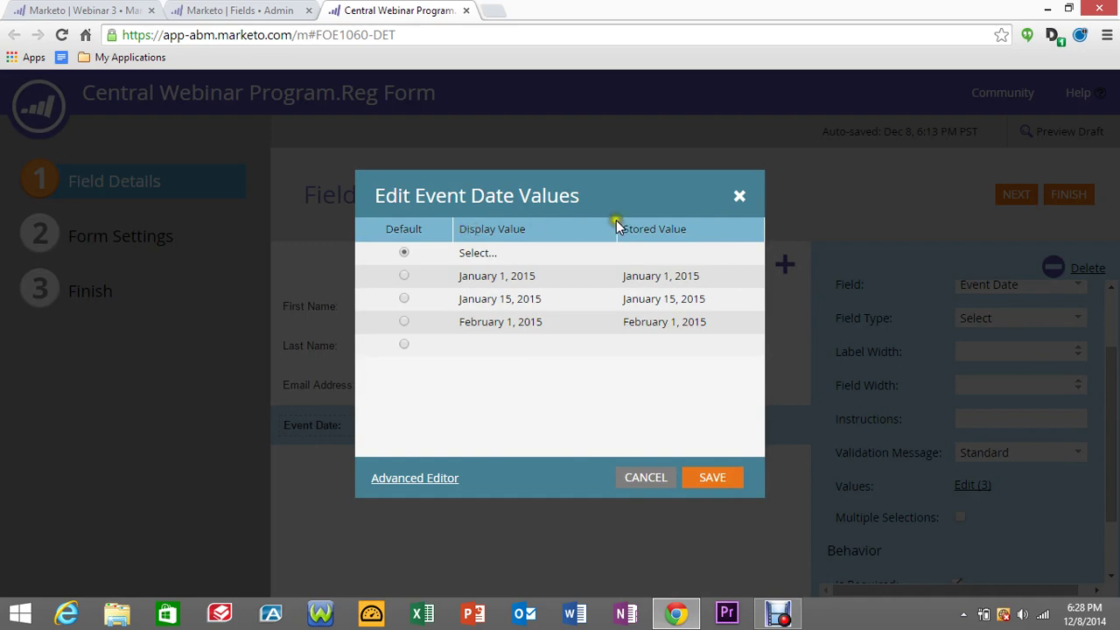
pyautogui.click(663, 487)
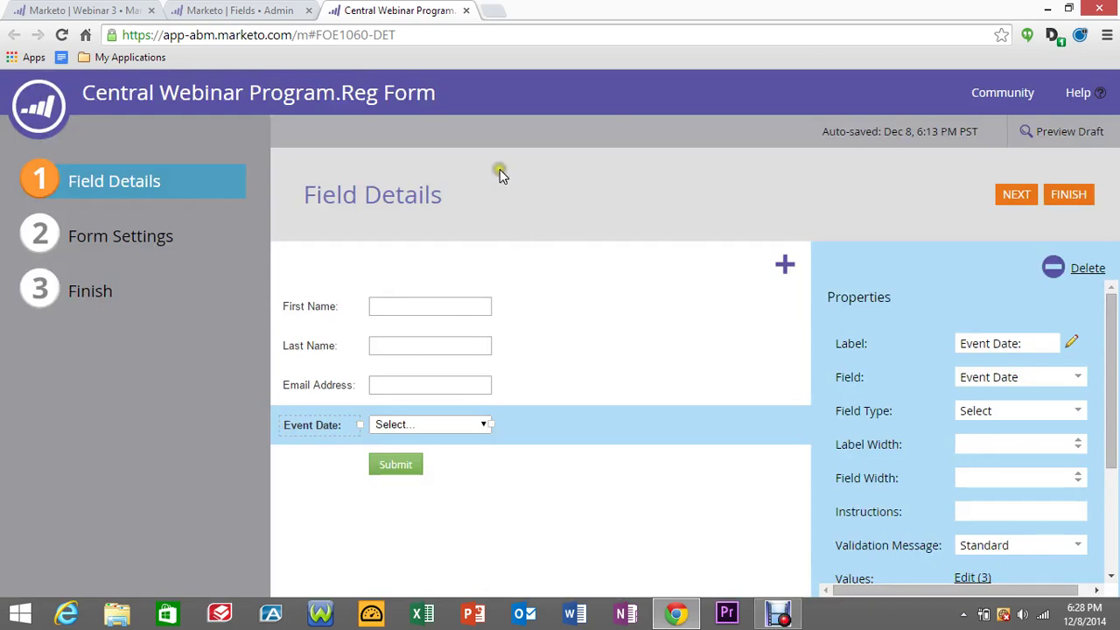
# View the Reg Page landing page details under Central Webinar Program in Marketing Activities.
pyautogui.click(247, 10)
pyautogui.click(85, 9)
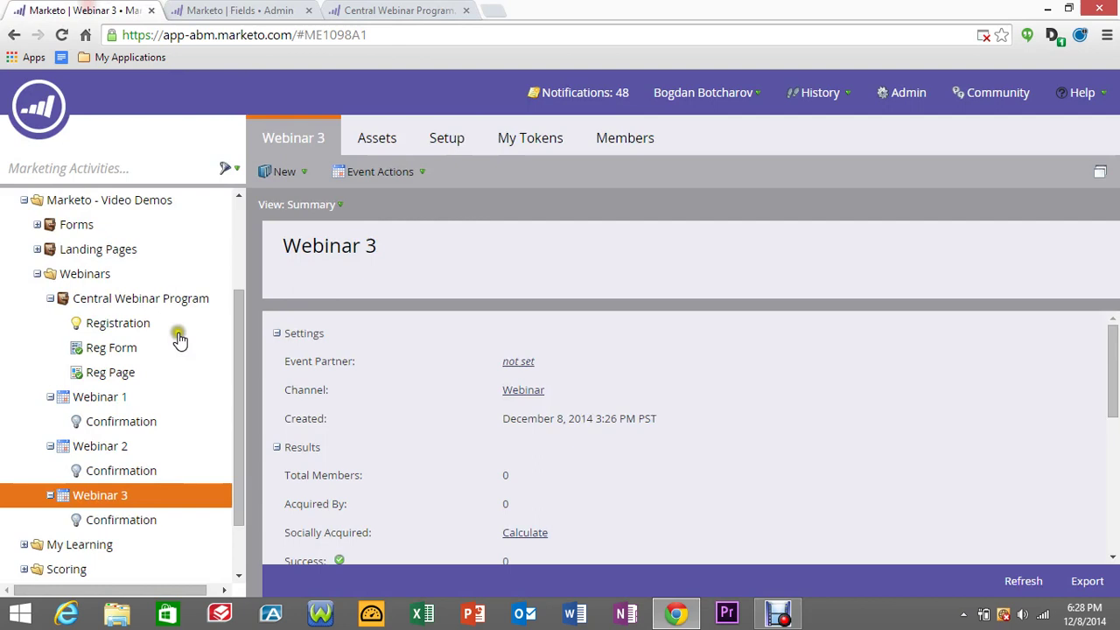
pyautogui.click(148, 378)
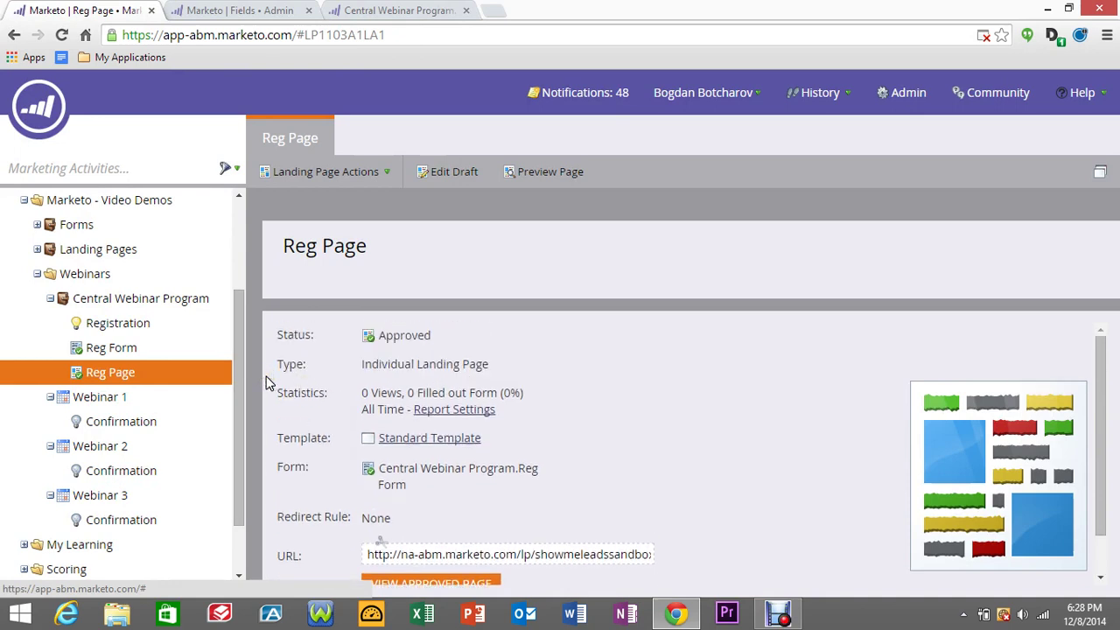
pyautogui.click(388, 475)
pyautogui.click(138, 351)
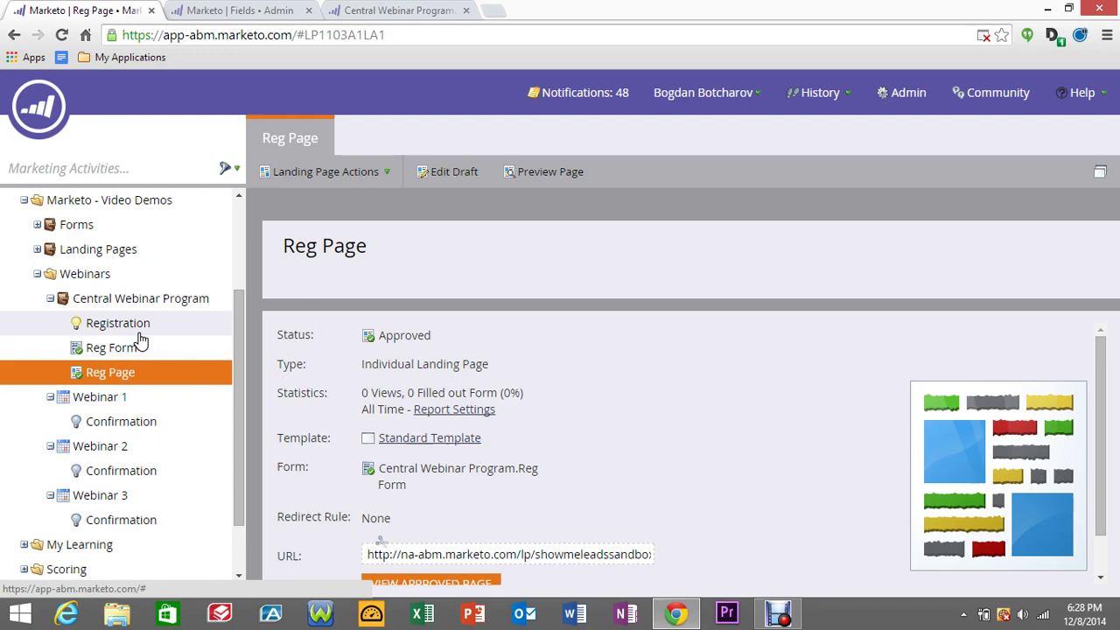
# Inspect the Registration campaign trigger: fills out Central Webinar Program.Reg Form.
pyautogui.click(140, 331)
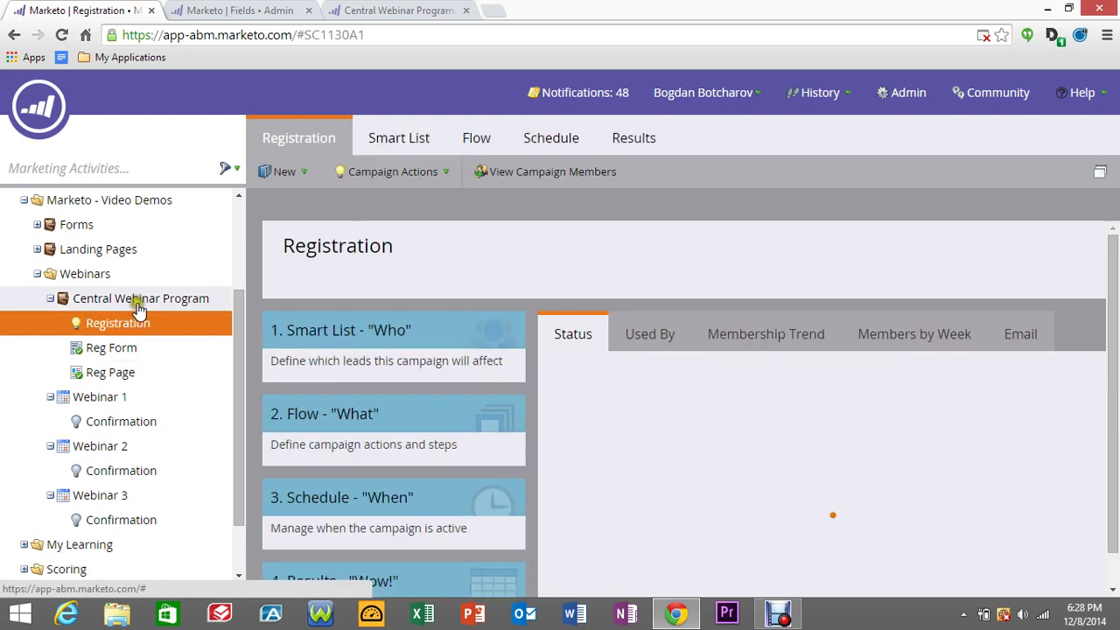
pyautogui.click(402, 153)
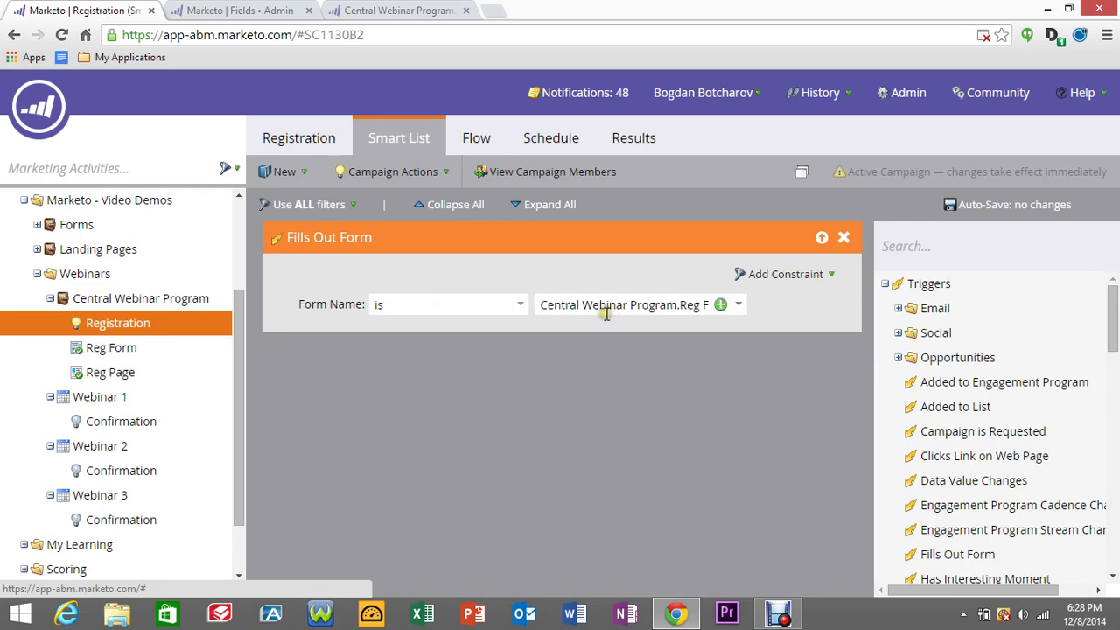
pyautogui.moveTo(606, 307); pyautogui.dragTo(758, 315)
pyautogui.click(537, 429)
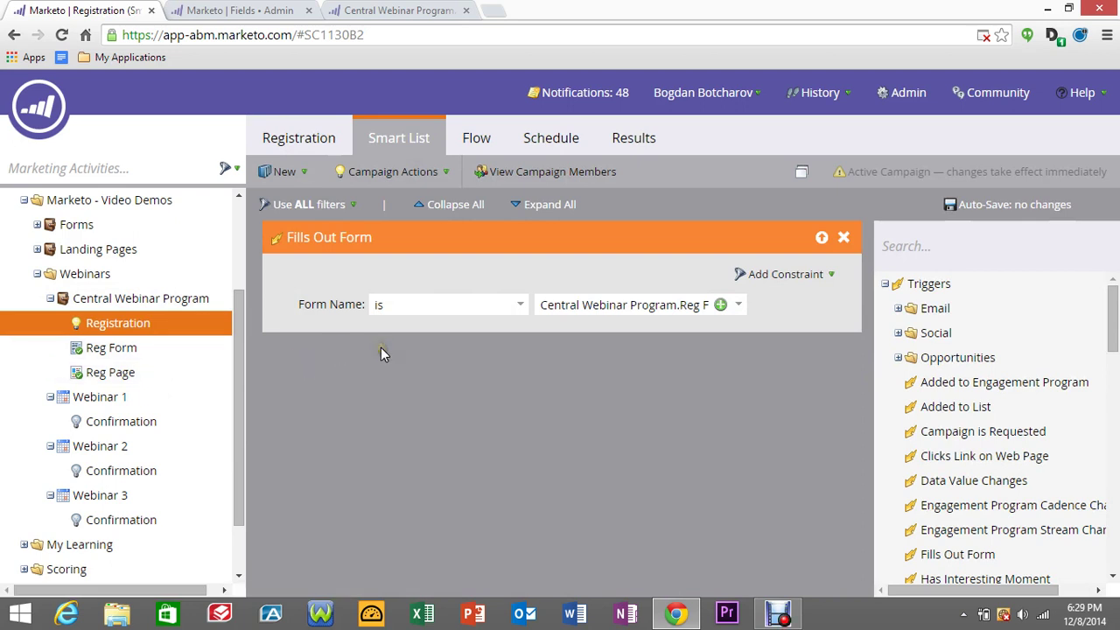
# Review the Registration flow mapping January 1, January 15 and February 1 to Webinars 1, 2 and 3.
pyautogui.click(475, 140)
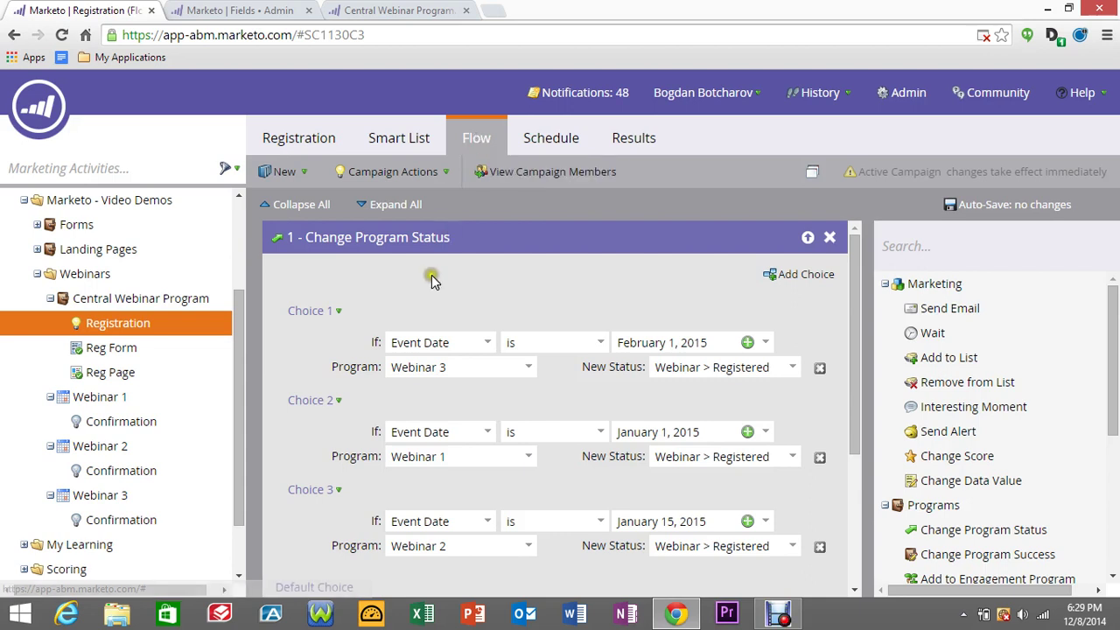
pyautogui.scroll(-1, 432, 275)
pyautogui.scroll(-1, 432, 282)
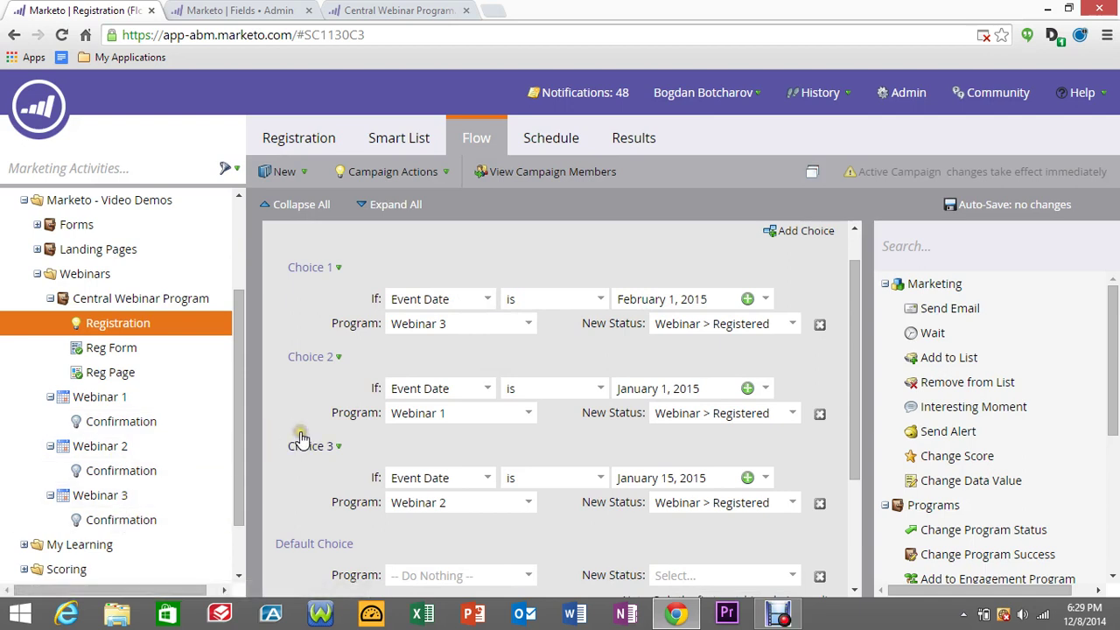
pyautogui.scroll(-1, 300, 438)
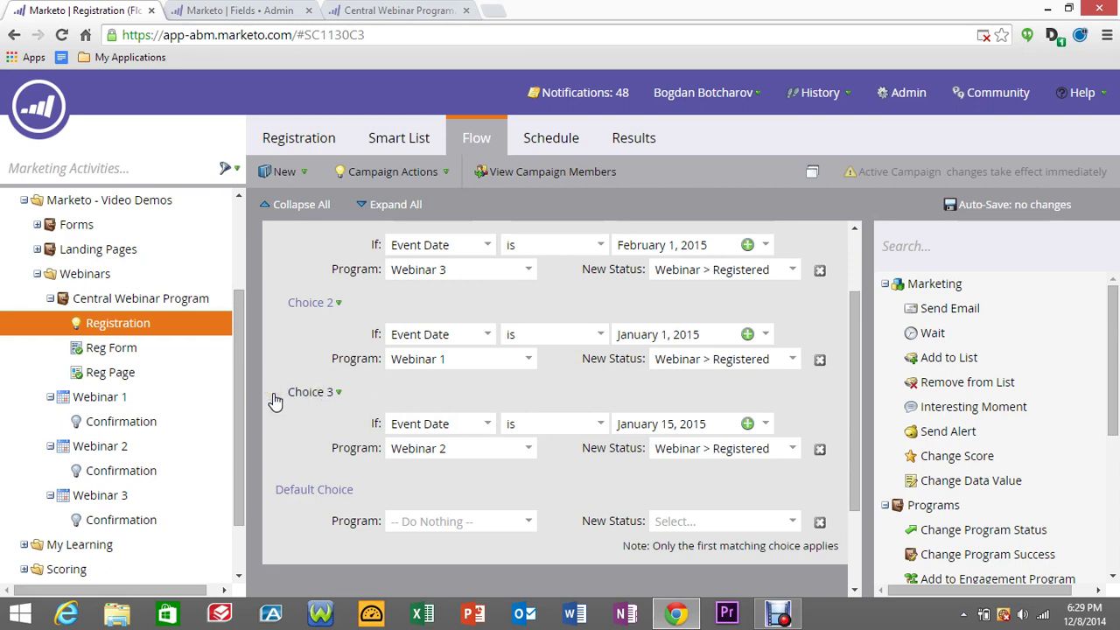
# Inspect Webinar 1 Confirmation's trigger: Reg Form fill-out filtered to Event Date January 1, 2015.
pyautogui.click(191, 426)
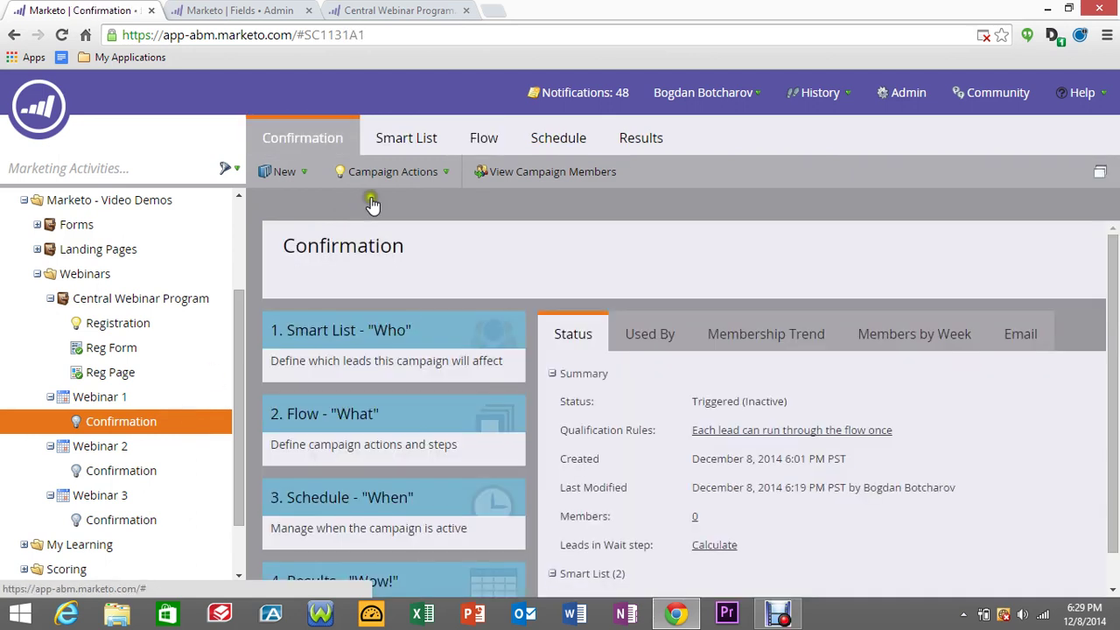
pyautogui.click(408, 140)
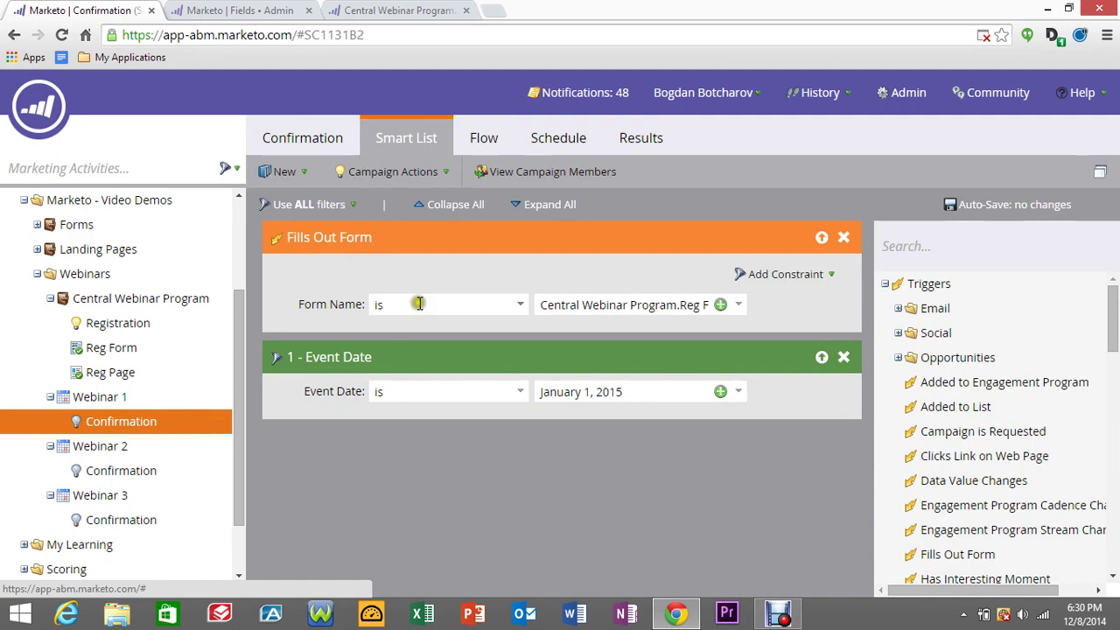
pyautogui.moveTo(577, 305); pyautogui.dragTo(746, 314)
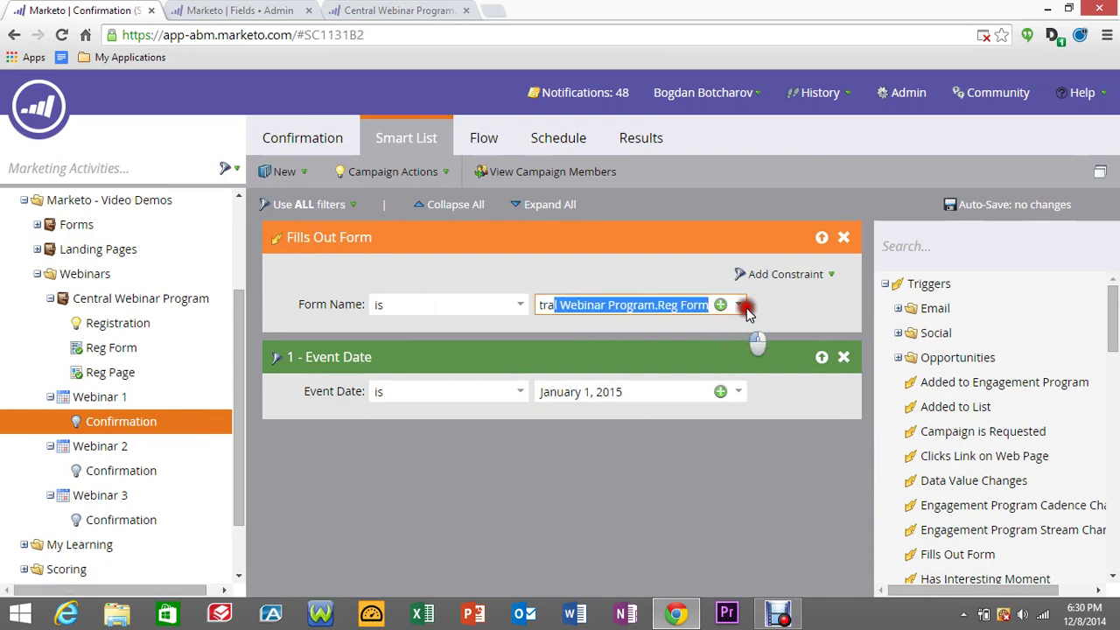
pyautogui.click(658, 475)
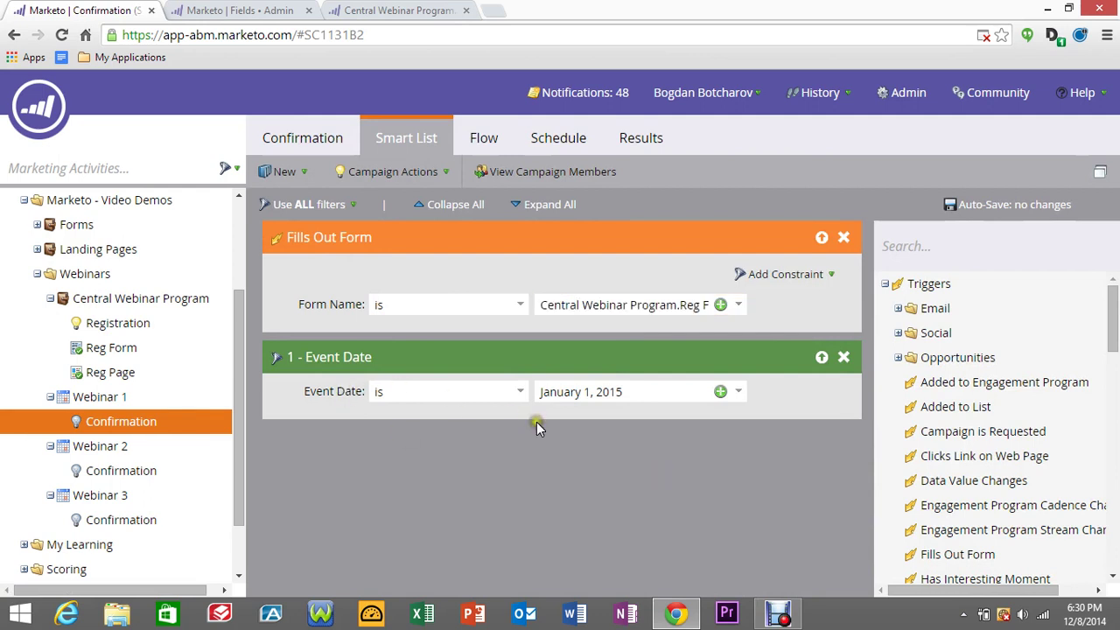
pyautogui.click(486, 138)
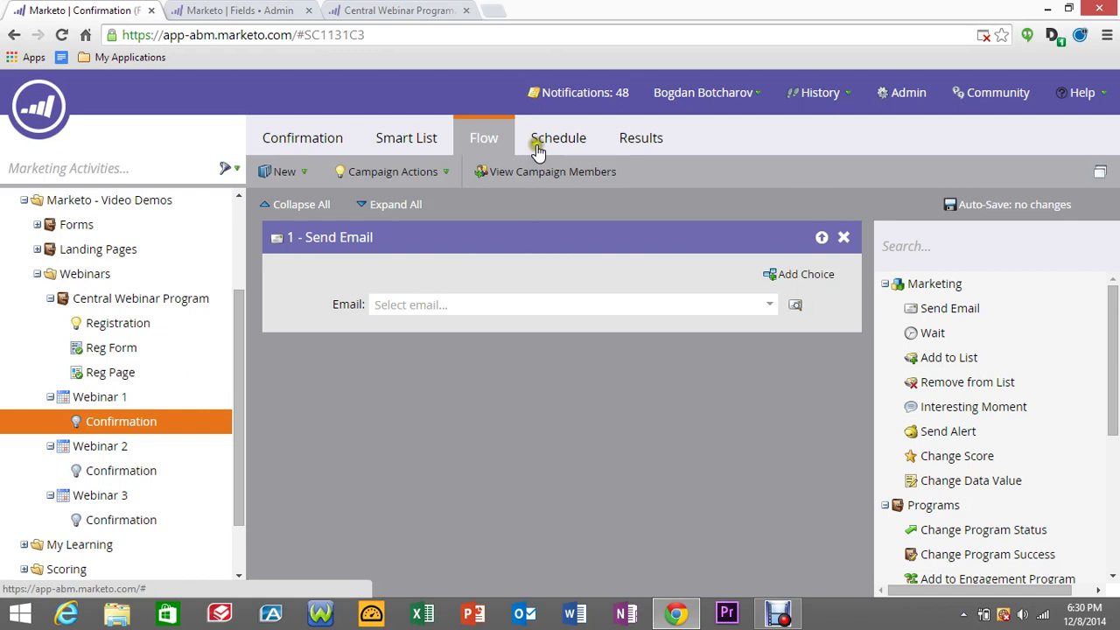
pyautogui.click(423, 153)
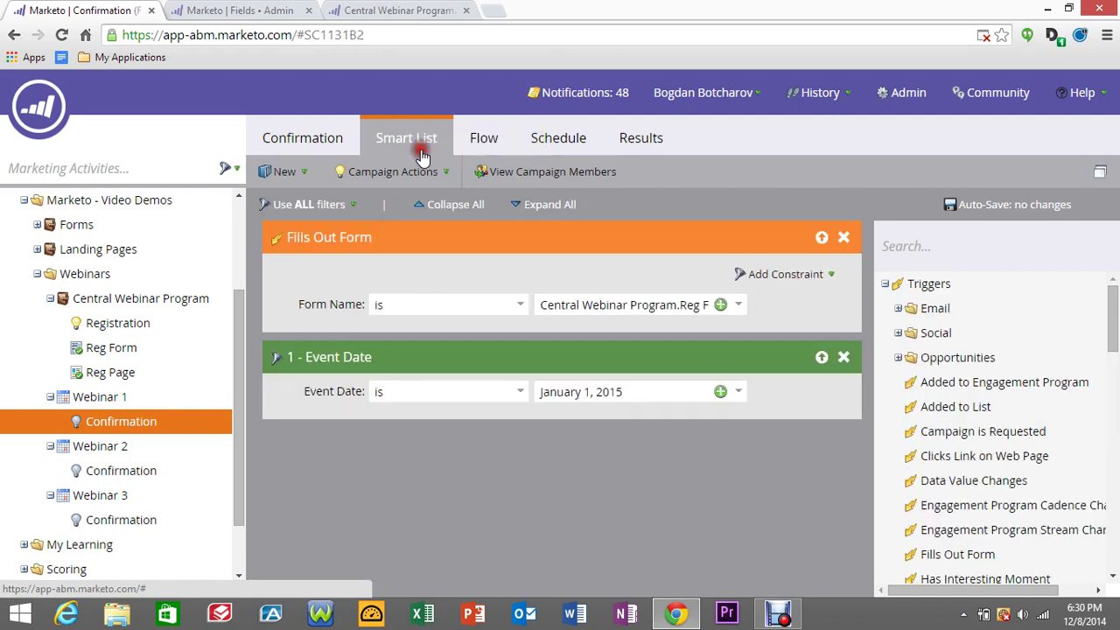